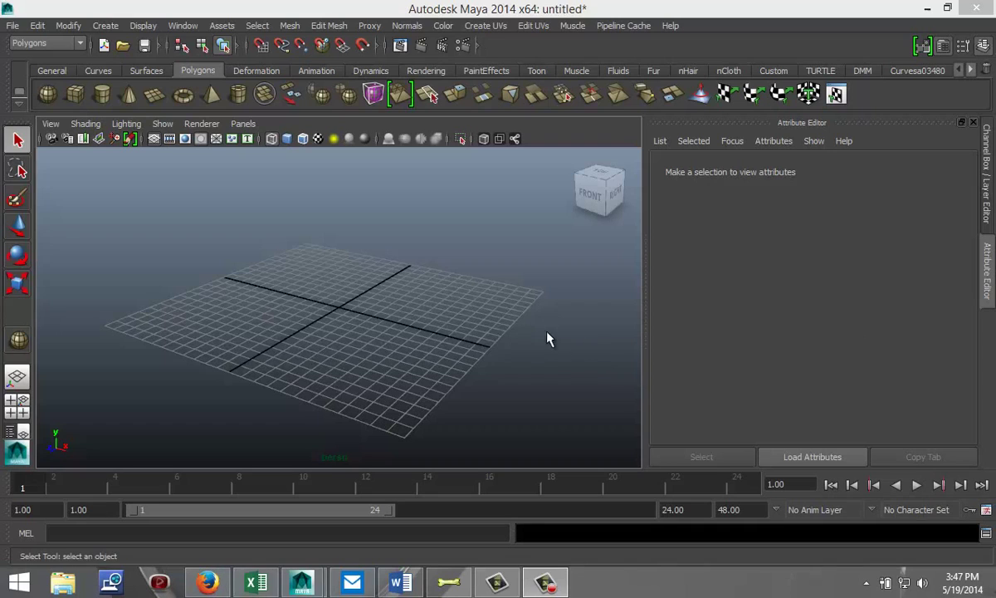
Create a polygon sphere on the grid, in its front-left area in the perspective view.
mouse_move(503, 378)
alt+mouse_down()
mouse_move(536, 352)
mouse_move(501, 388)
alt+mouse_up()
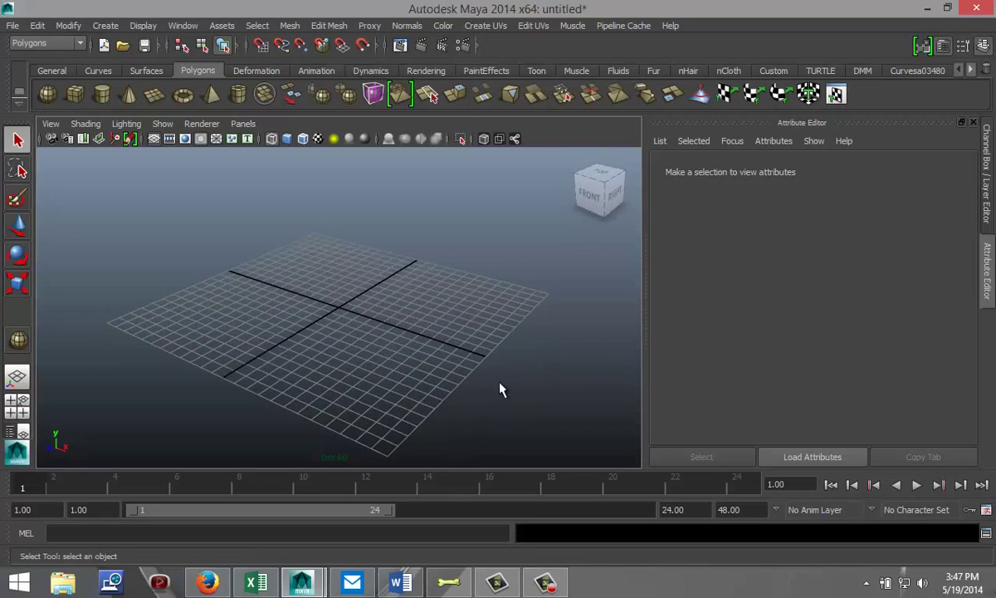
click(47, 94)
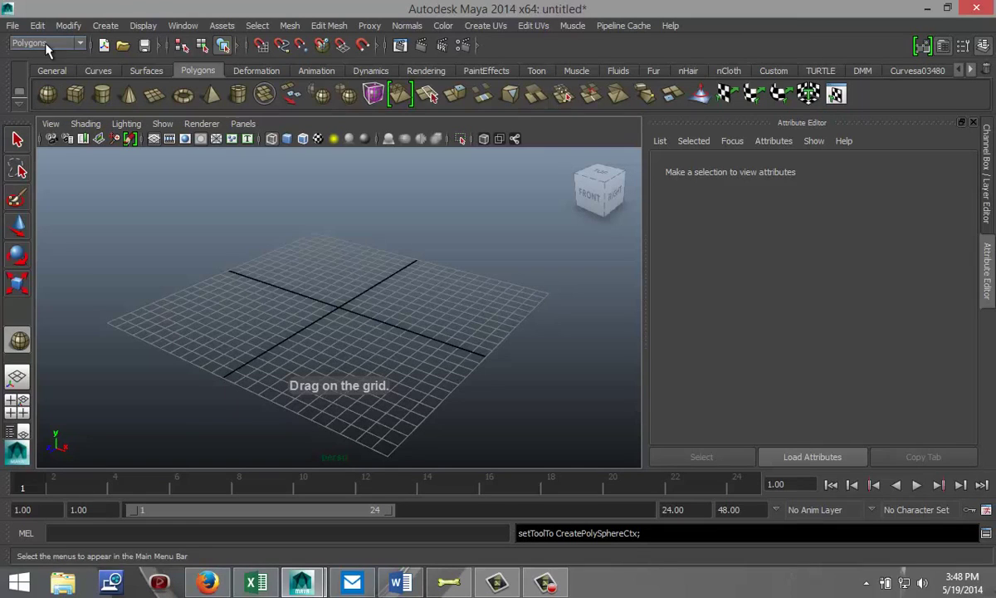
drag(218, 335, 243, 348)
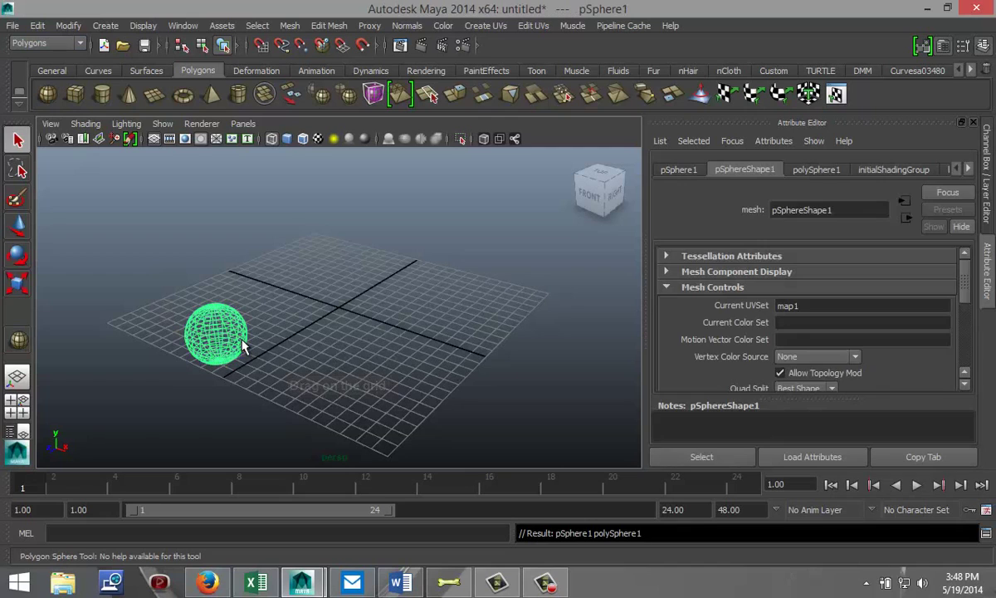
Raise the sphere in the front view to a Y position of about 2.2 cm, so it rests on the ground line.
click(18, 413)
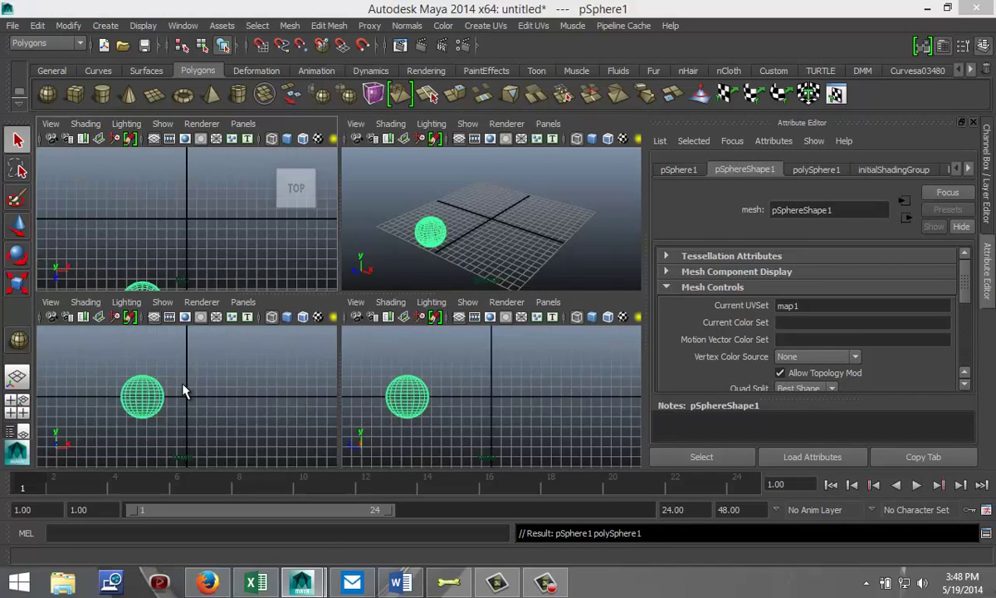
key(space)
key(w)
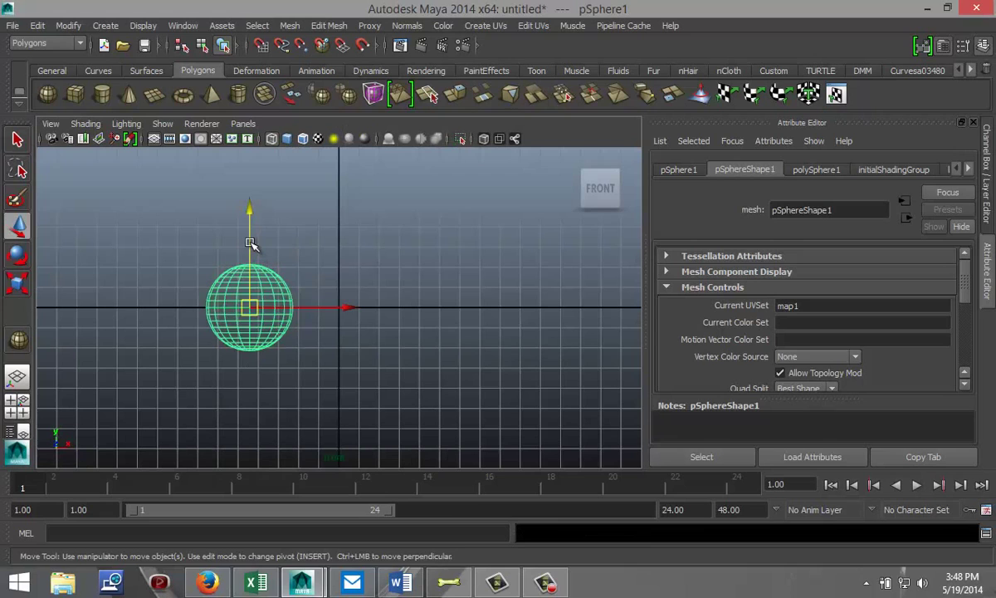
drag(242, 234, 246, 203)
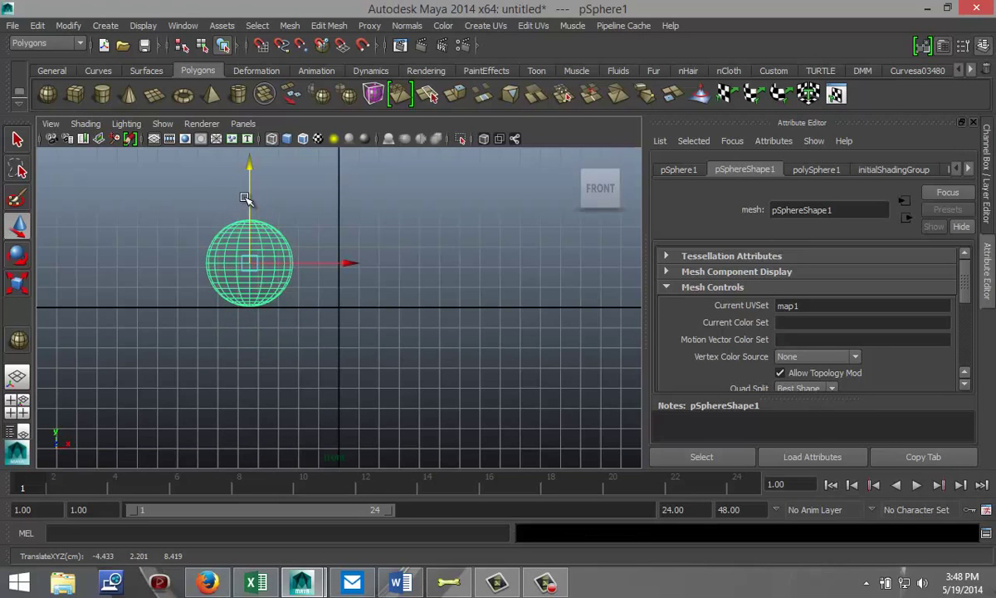
Display the perspective view shaded and duplicate the sphere three times in an evenly spaced row along X, about 4.6 cm apart.
click(21, 411)
key(space)
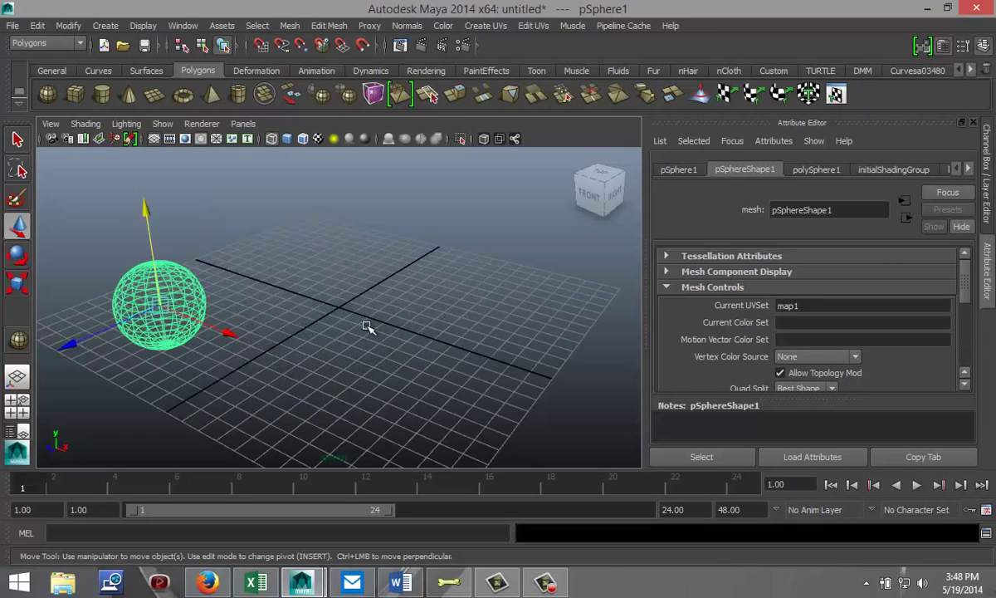
alt+drag(367, 327, 413, 311)
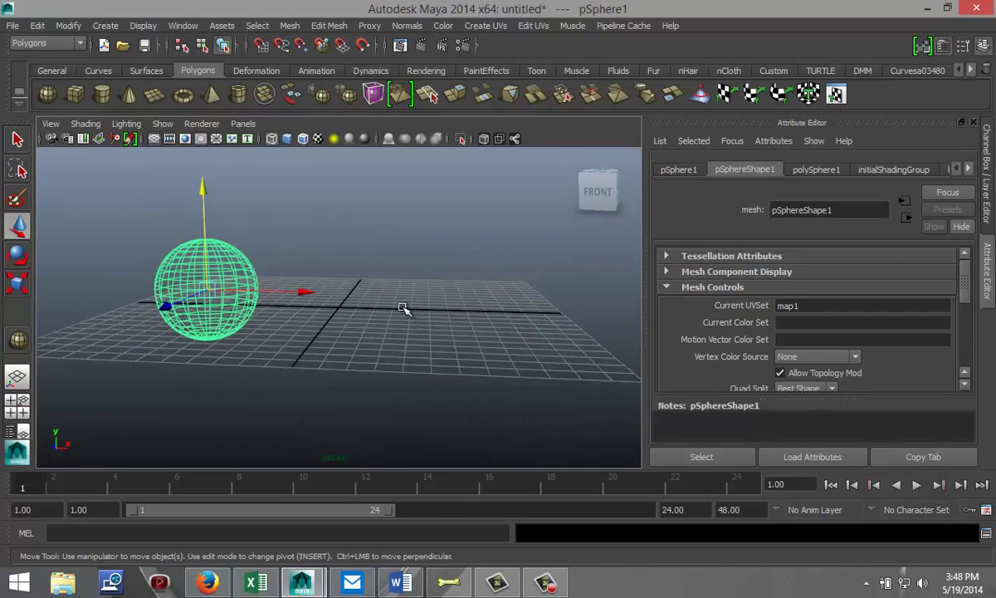
key(5)
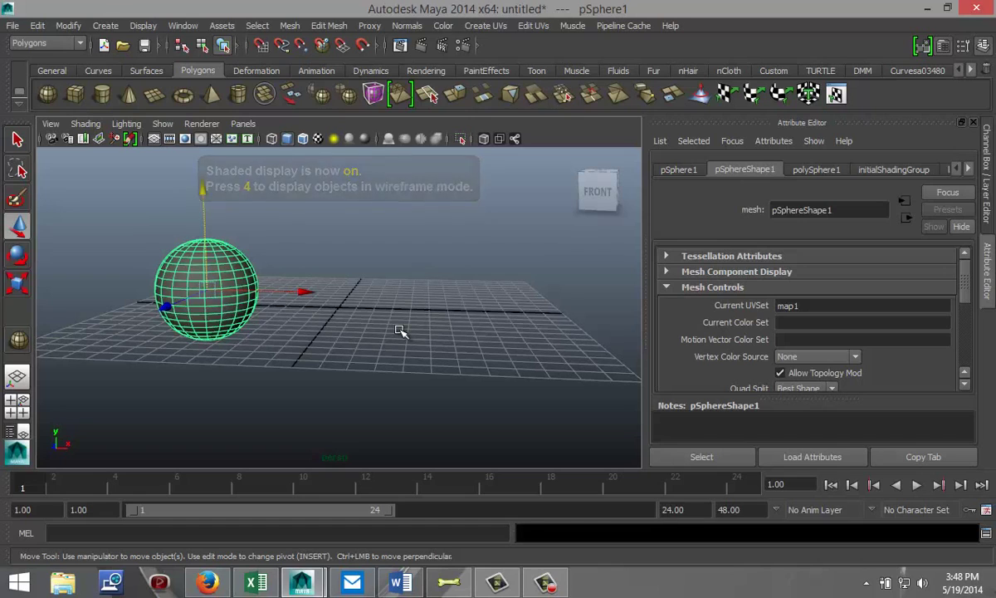
key(ctrl+d)
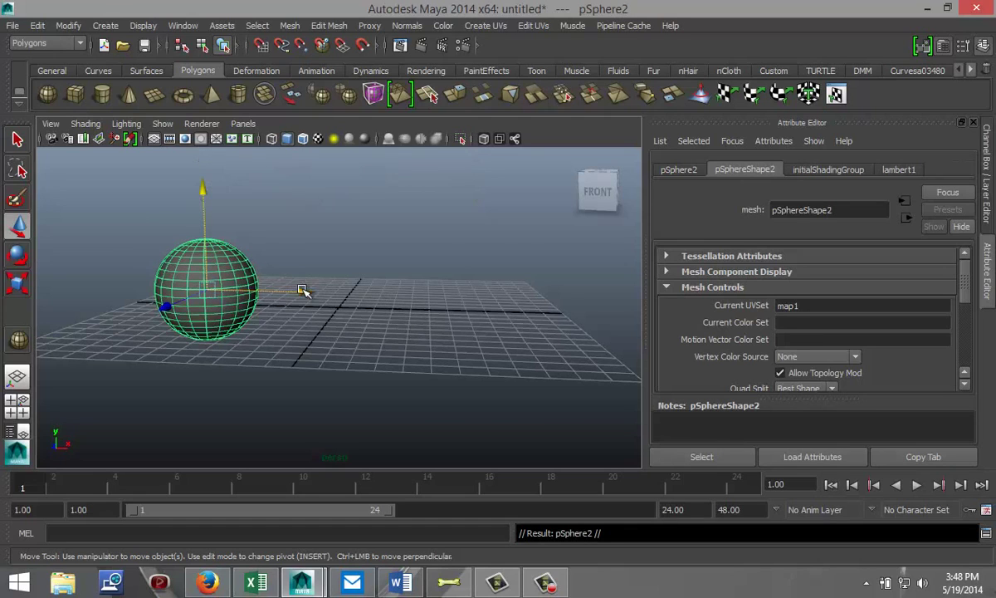
drag(304, 291, 413, 303)
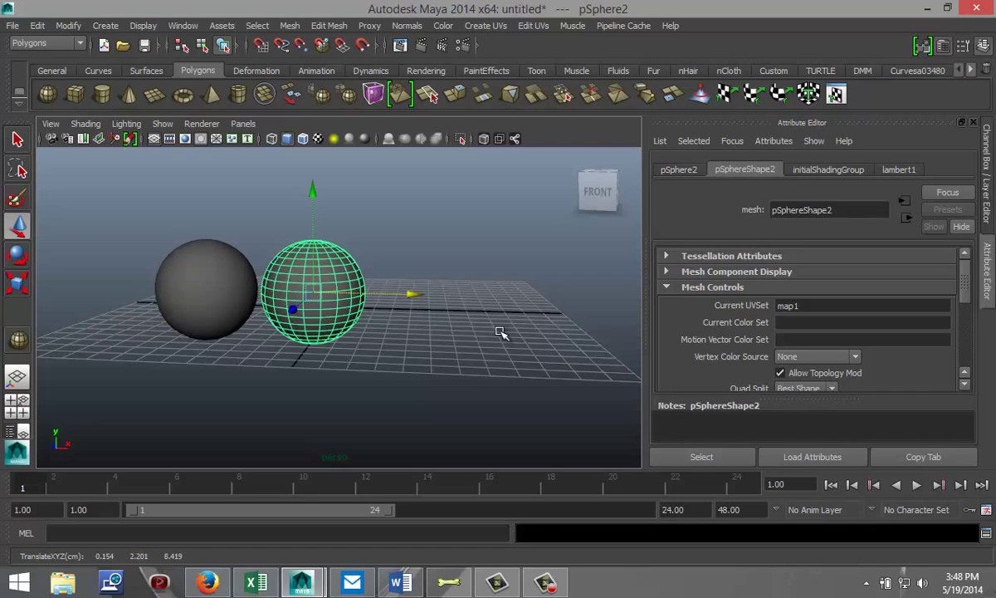
key(shift+d)
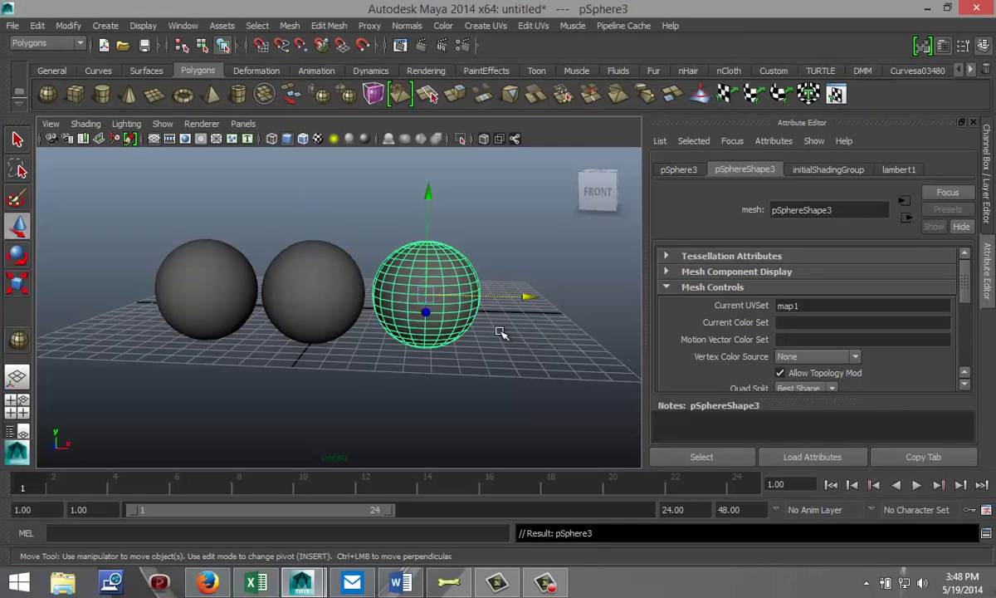
key(shift+d)
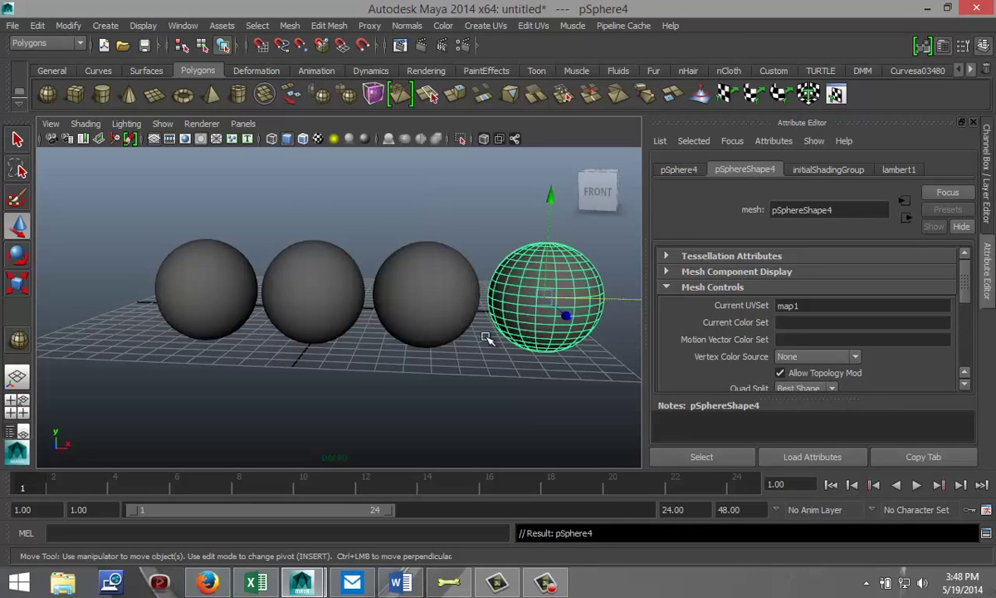
click(393, 390)
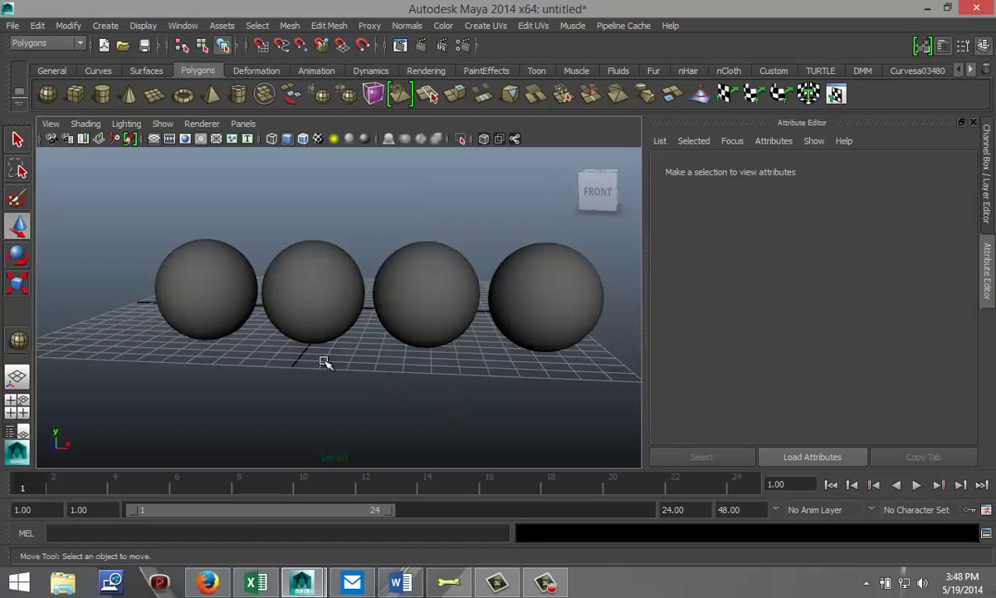
Select the upper vertices of the rightmost sphere in the front view and scale them inward to form a narrow cap.
key(a)
alt+middle_drag(387, 380, 329, 395)
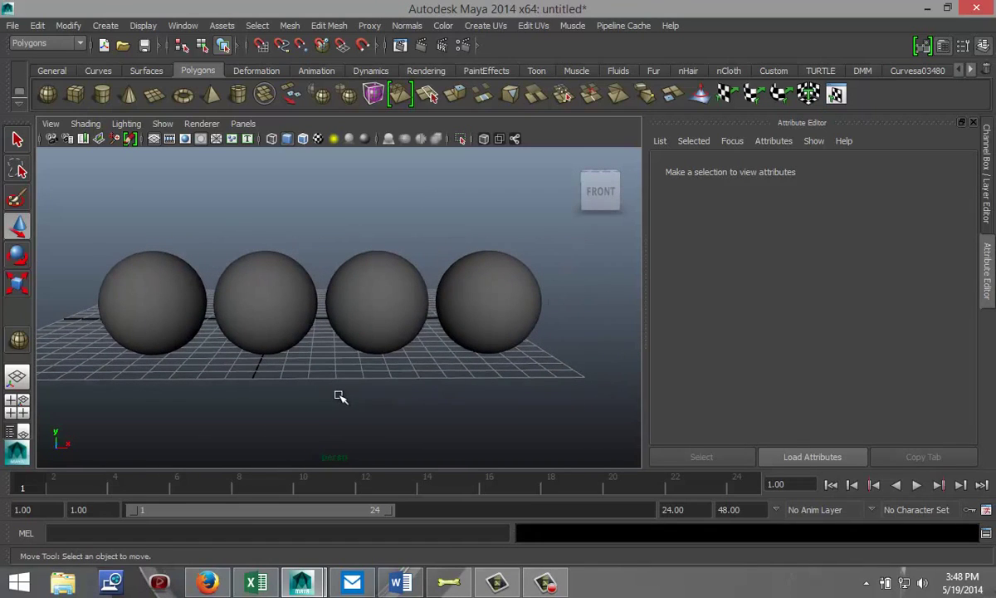
click(510, 299)
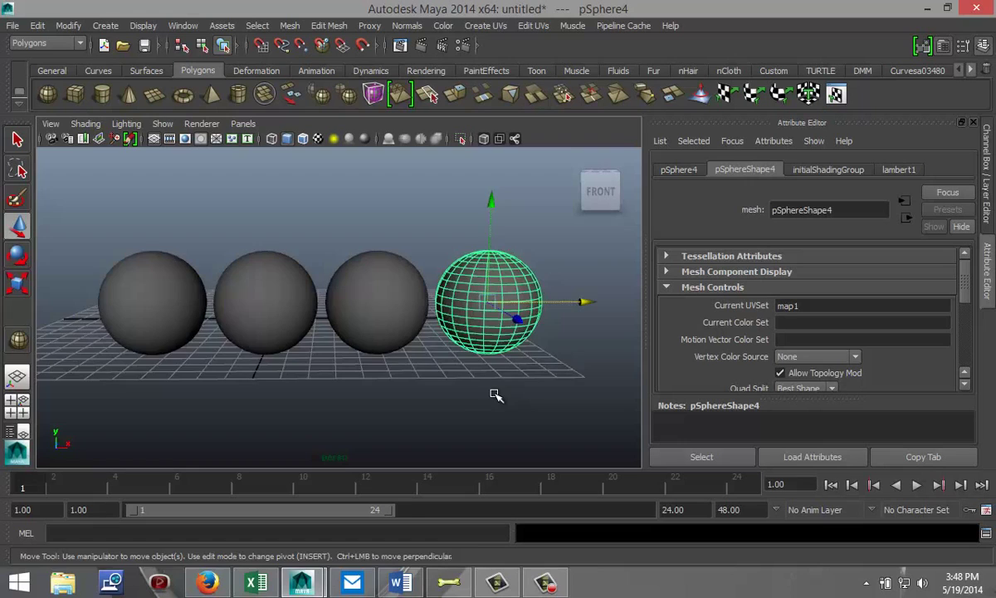
mouse_move(494, 396)
alt+mouse_down()
mouse_move(472, 383)
mouse_move(484, 379)
alt+mouse_up()
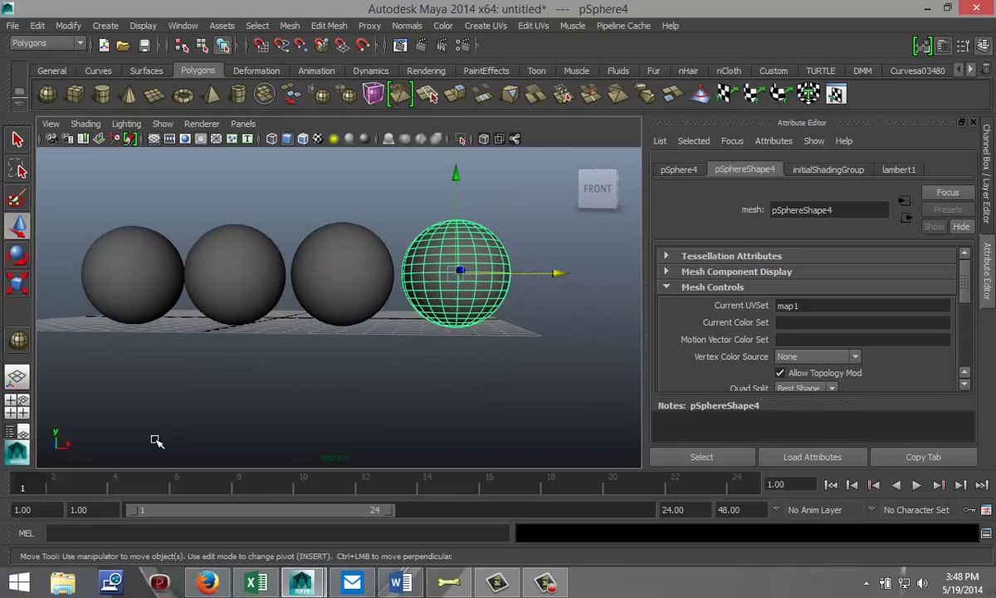
click(18, 405)
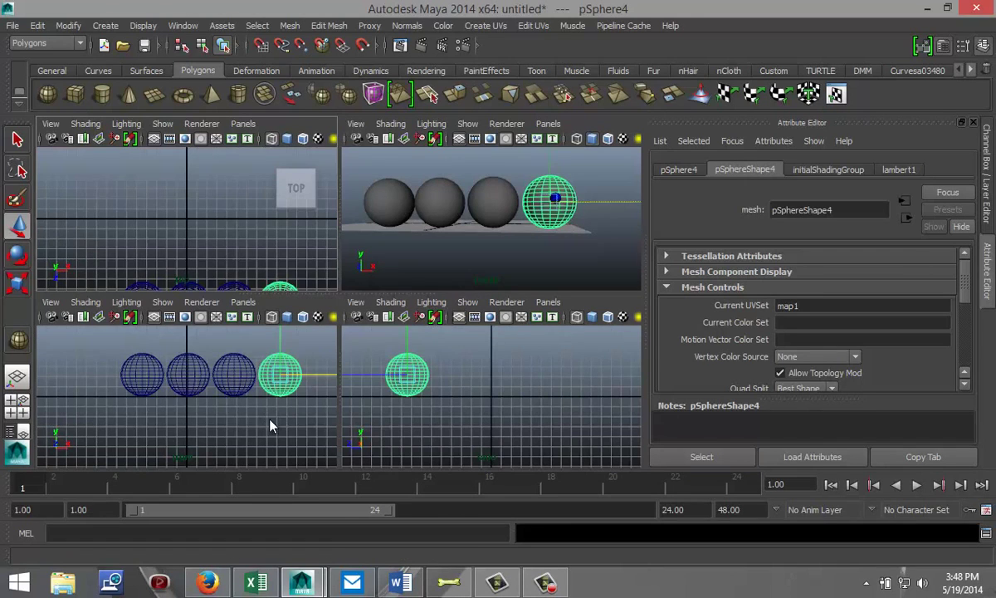
key(space)
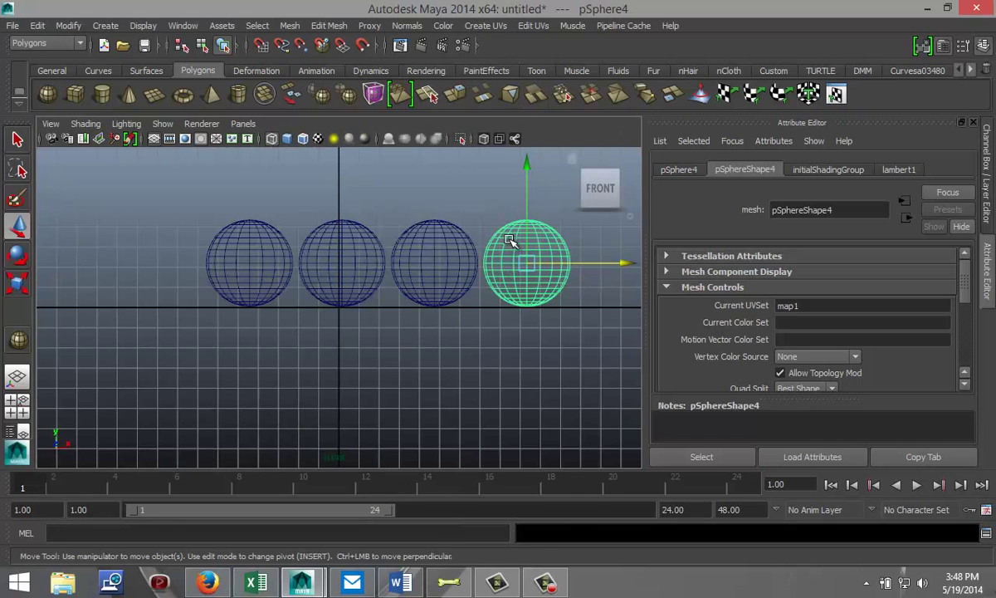
right_drag(510, 241, 466, 240)
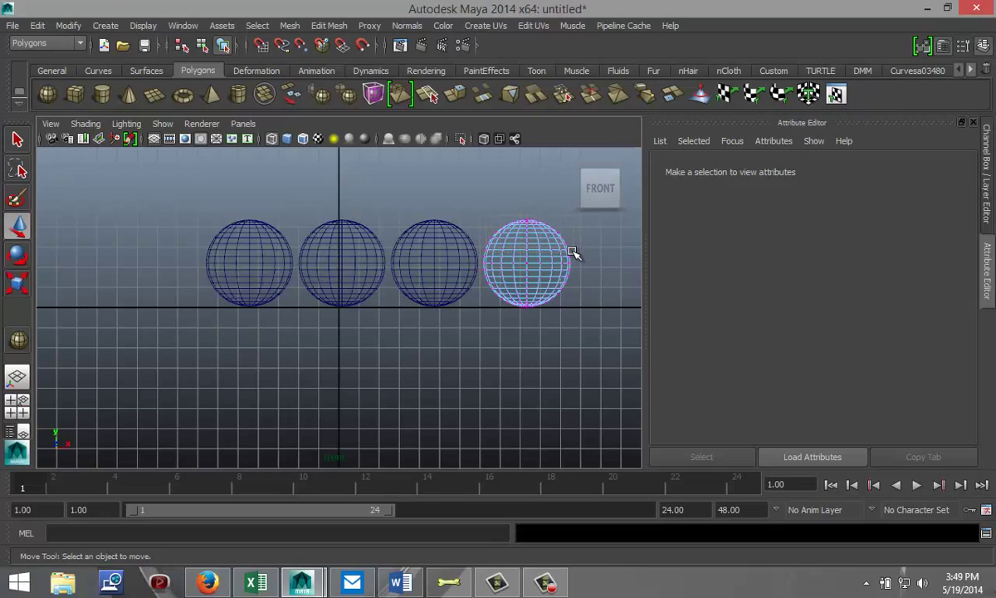
drag(573, 253, 573, 251)
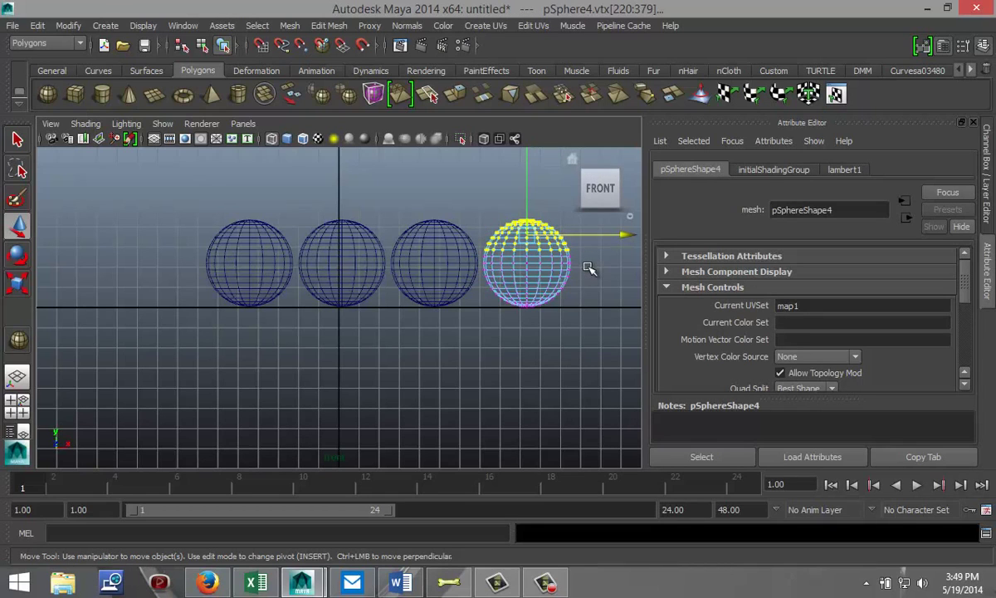
key(r)
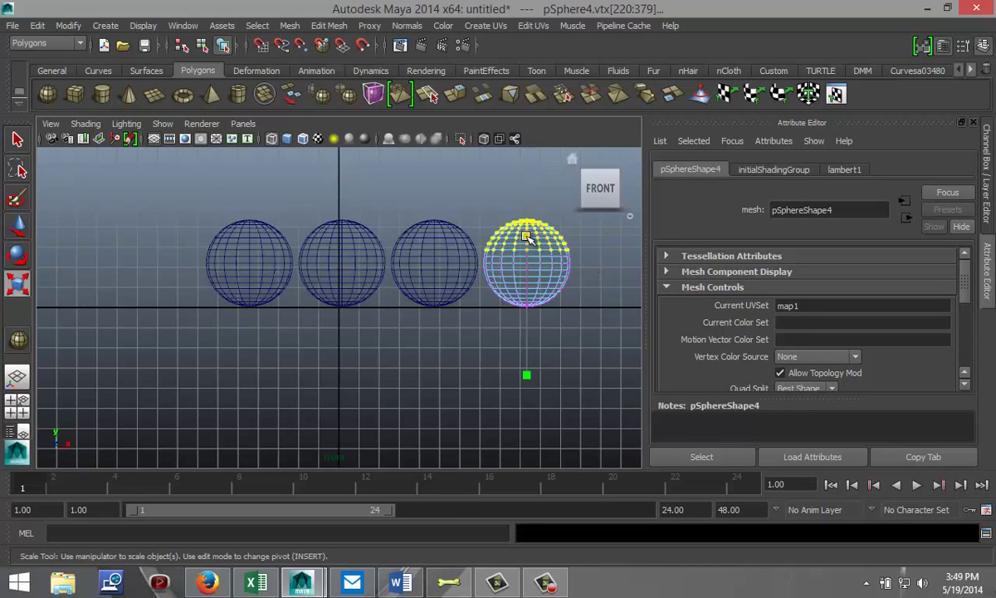
mouse_move(494, 222)
mouse_down()
mouse_move(515, 236)
mouse_move(498, 239)
mouse_up()
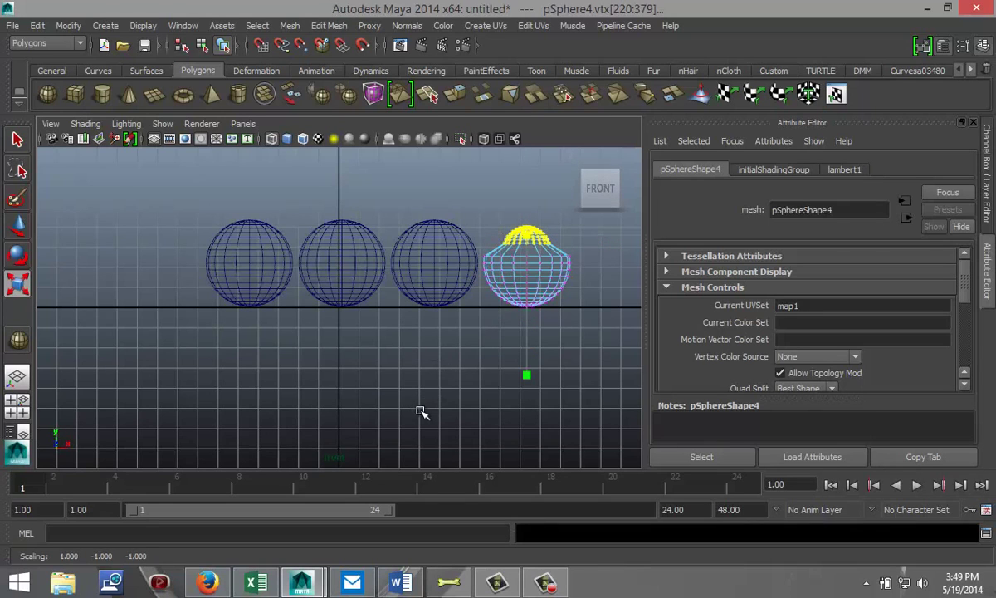
Select the three middle vertex rows of the third sphere from the left and scale them inward to form a narrow waist.
click(437, 274)
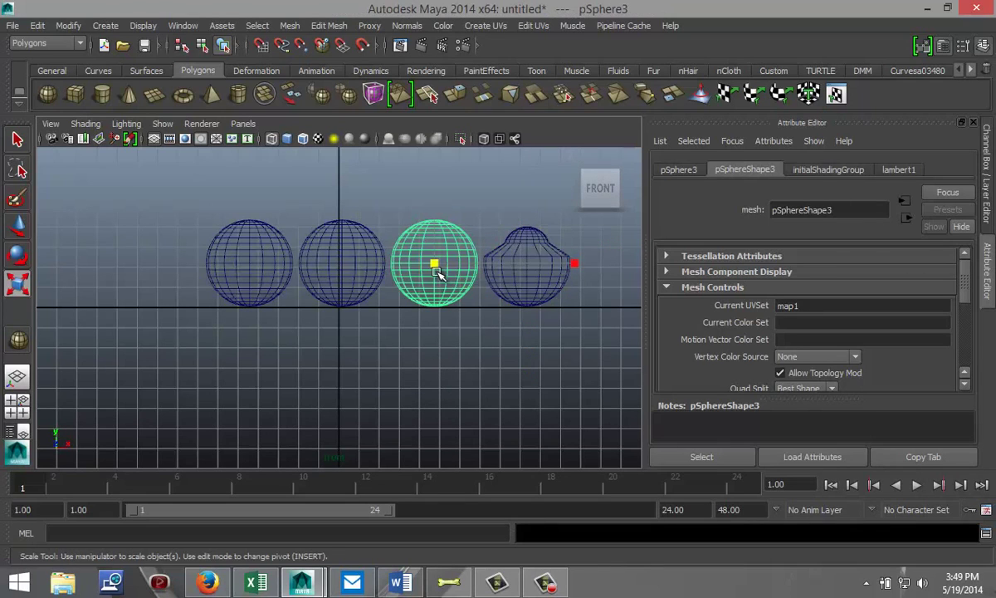
right_drag(430, 242, 365, 237)
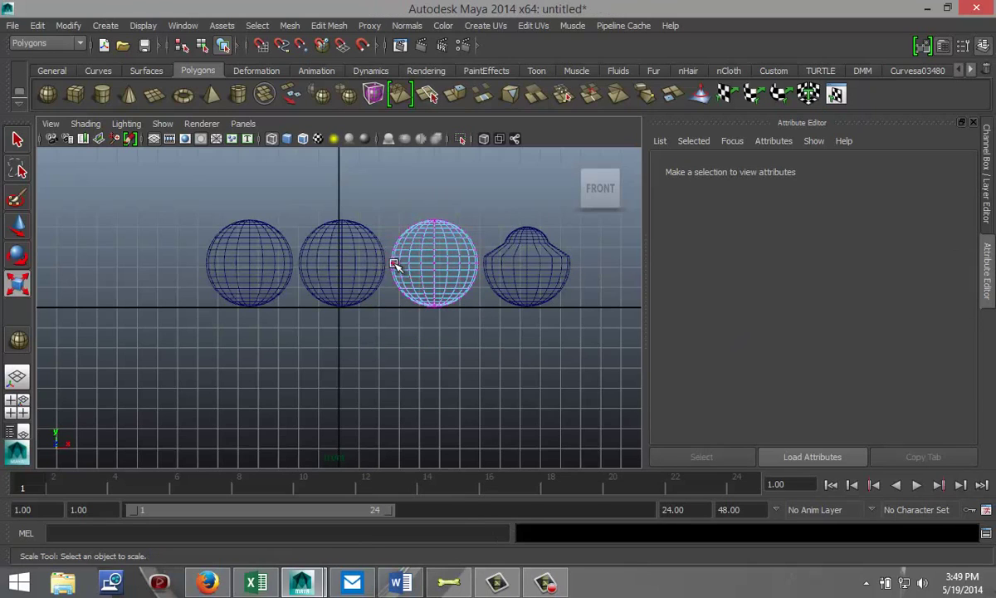
drag(388, 254, 486, 274)
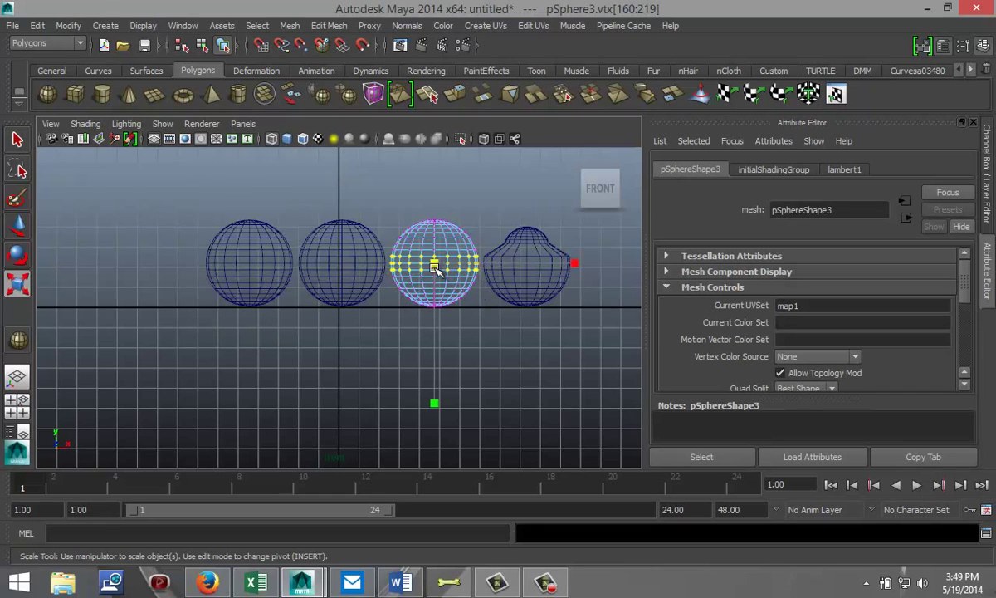
drag(437, 265, 405, 266)
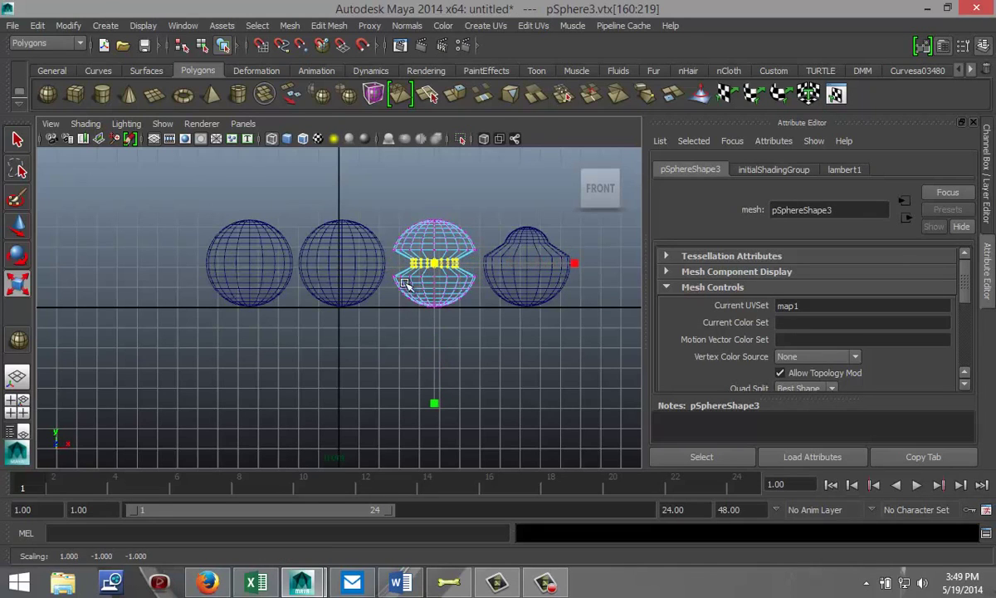
Scale the bottom vertices of the second sphere from the left inward, and show the result in the four-view layout.
click(329, 366)
click(366, 267)
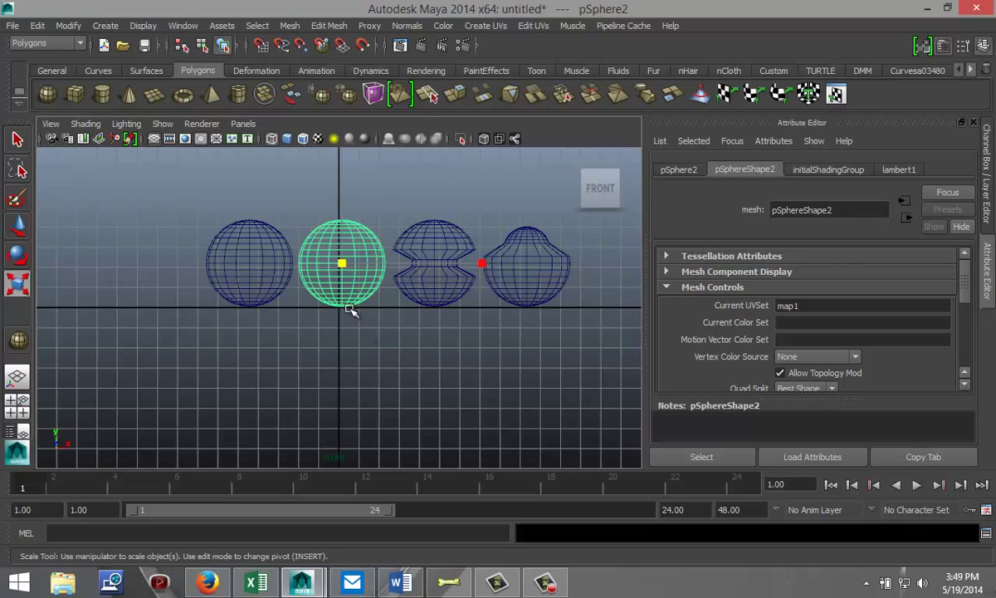
scroll(354, 299, down, 4)
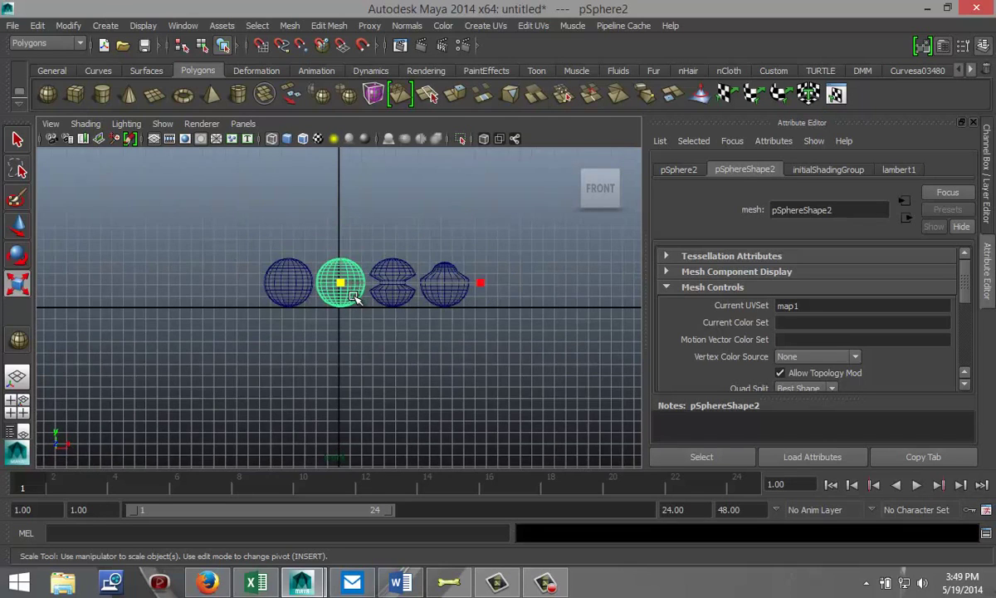
scroll(354, 299, up, 3)
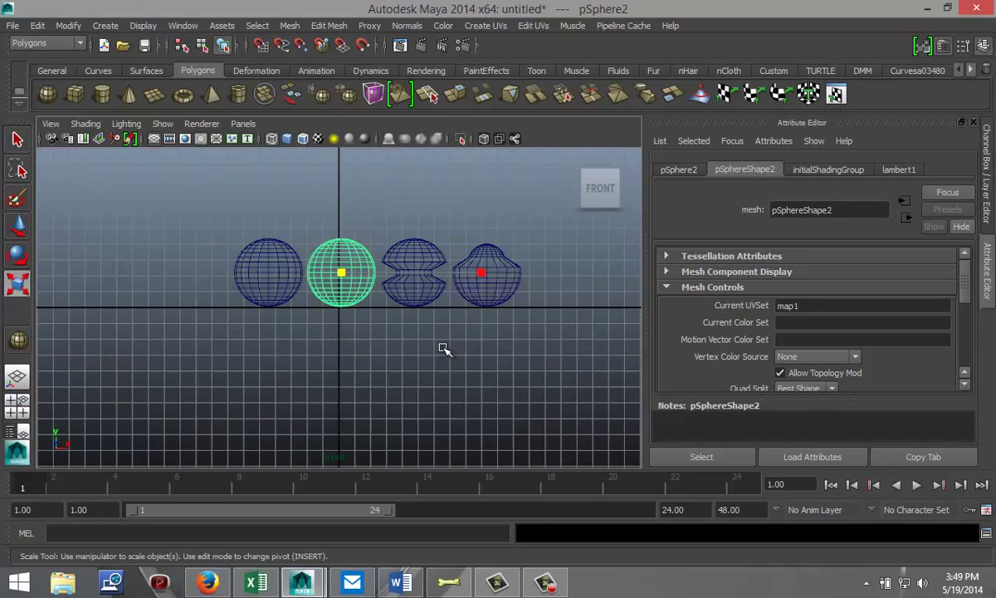
right_click(346, 242)
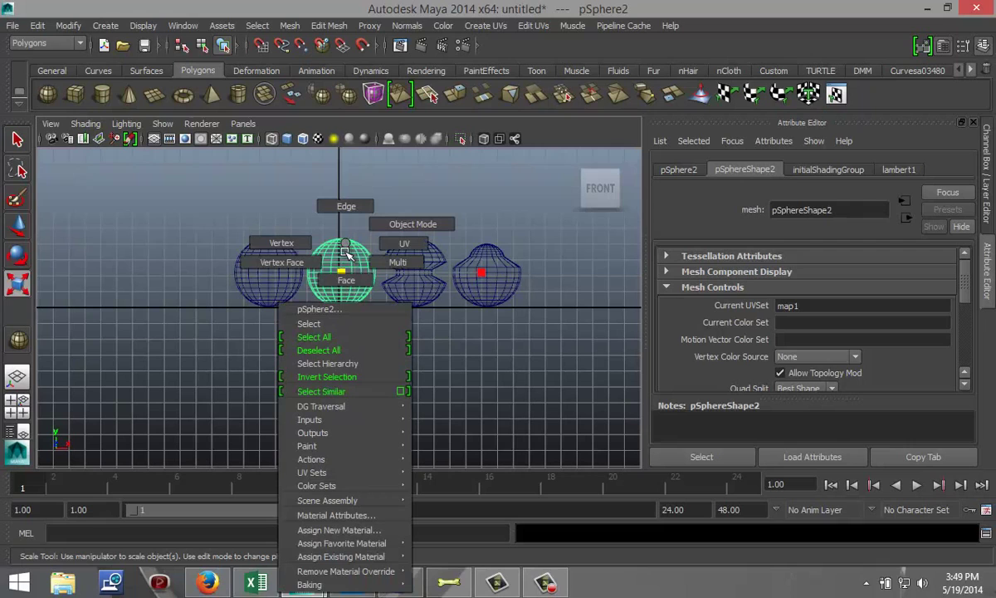
right_drag(312, 249, 283, 242)
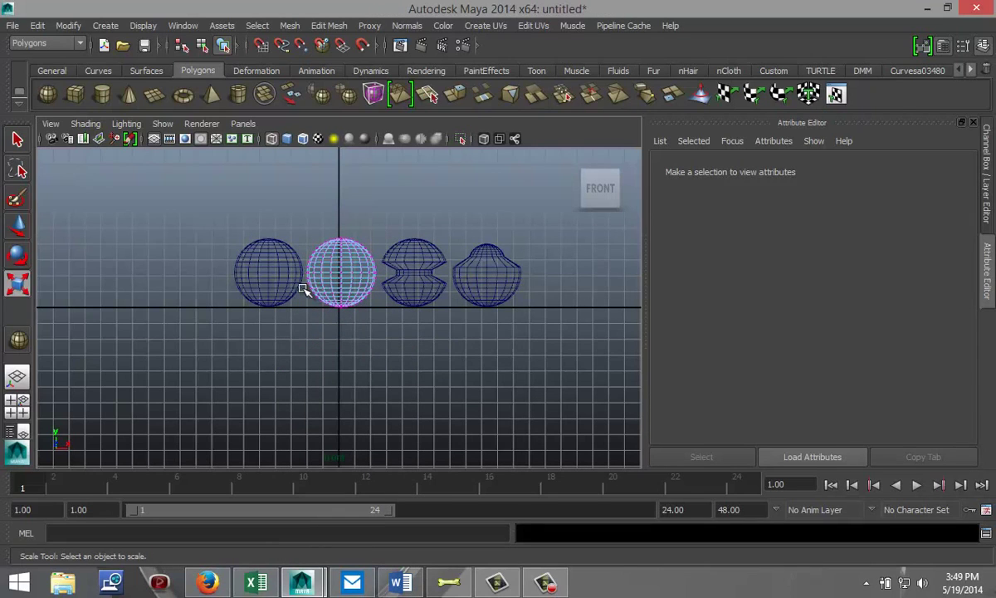
drag(299, 288, 328, 301)
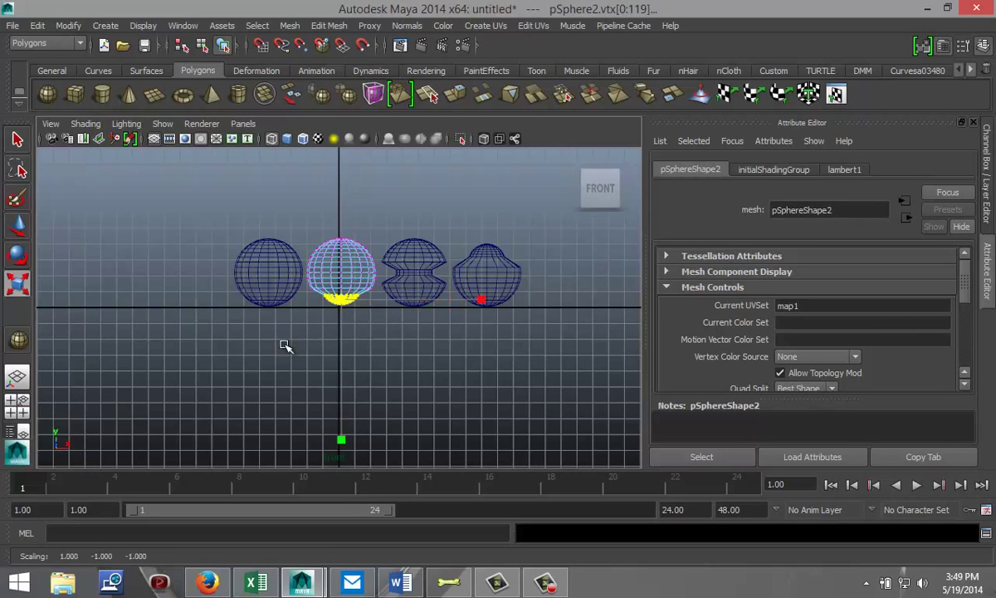
click(303, 372)
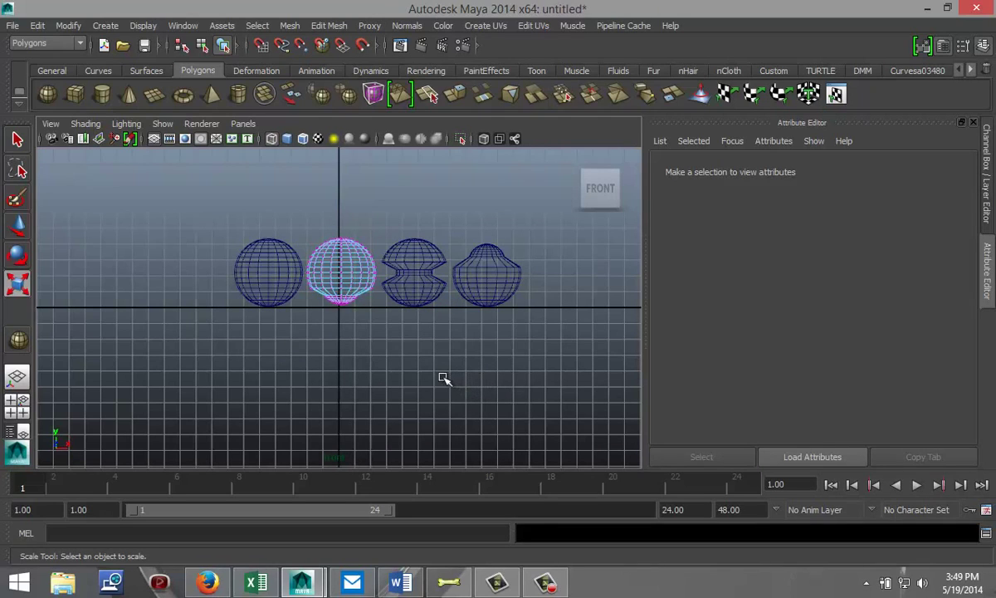
click(18, 407)
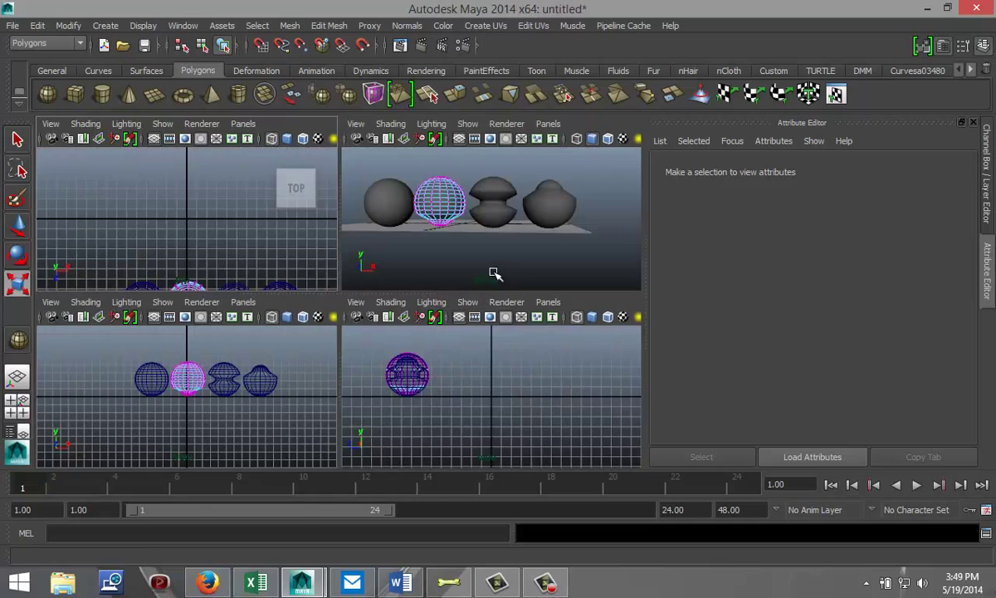
Return to object selection in the perspective view and select the three reshaped spheres, adding the unmodified leftmost sphere last as the base.
key(space)
alt+drag(371, 397, 406, 405)
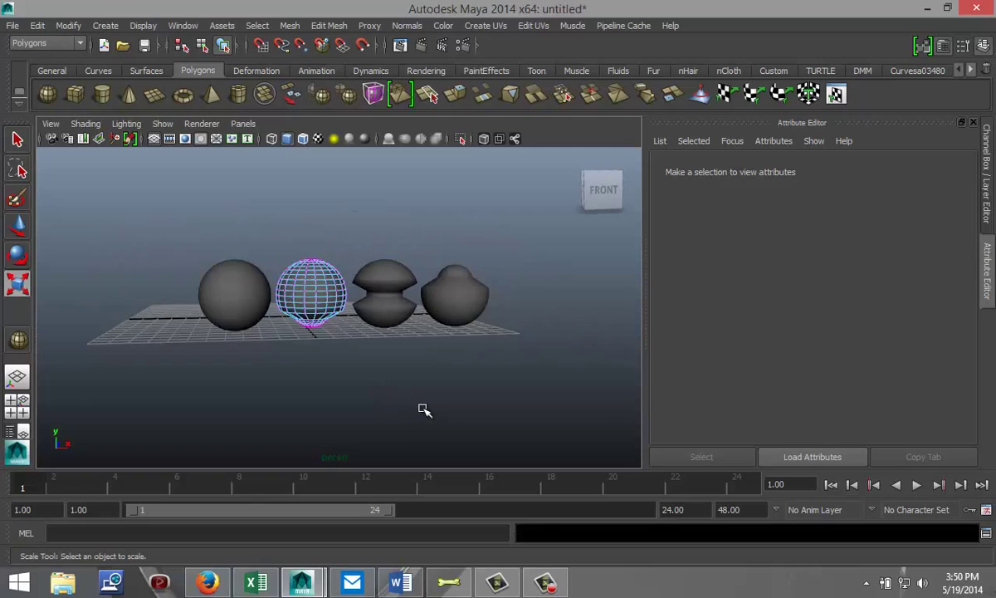
scroll(419, 405, down, 3)
alt+drag(436, 372, 397, 350)
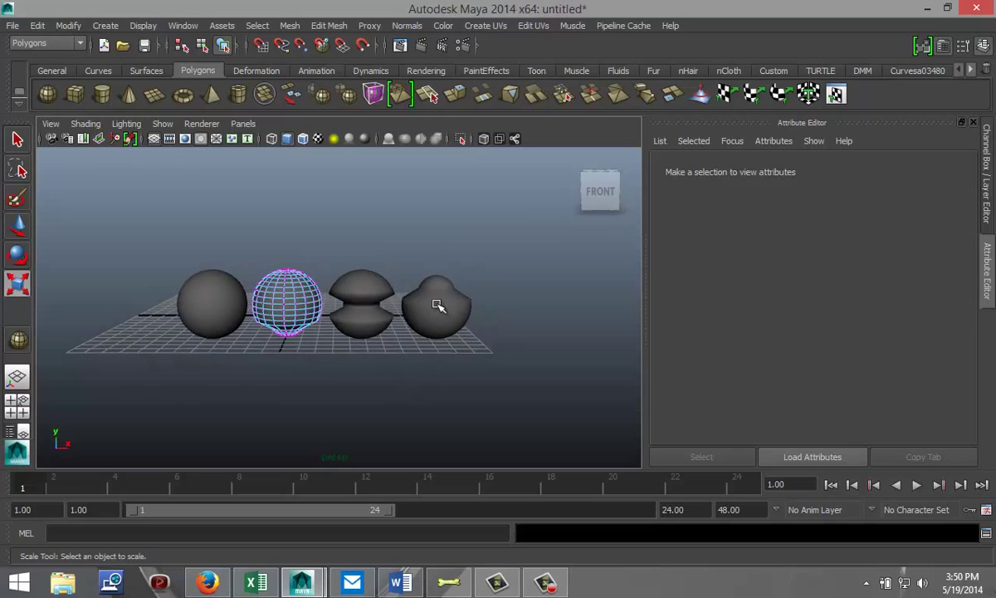
right_drag(440, 302, 511, 220)
click(353, 279)
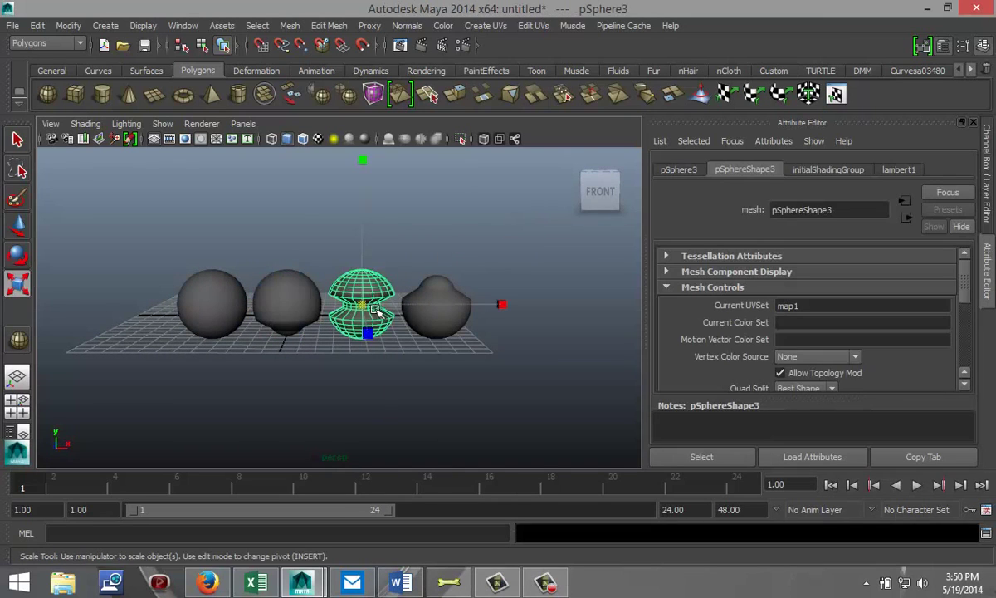
drag(260, 239, 515, 372)
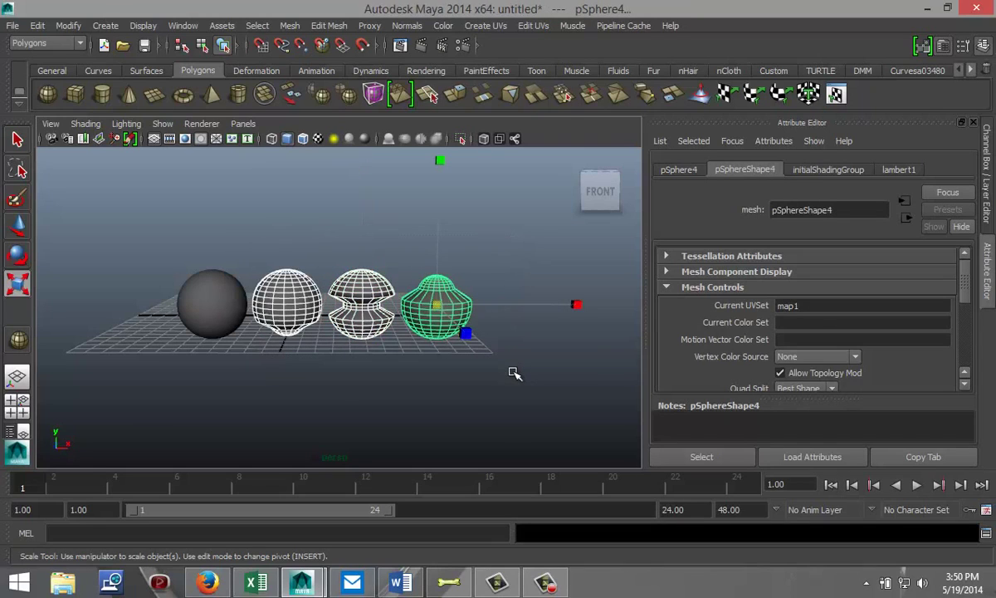
click(199, 296)
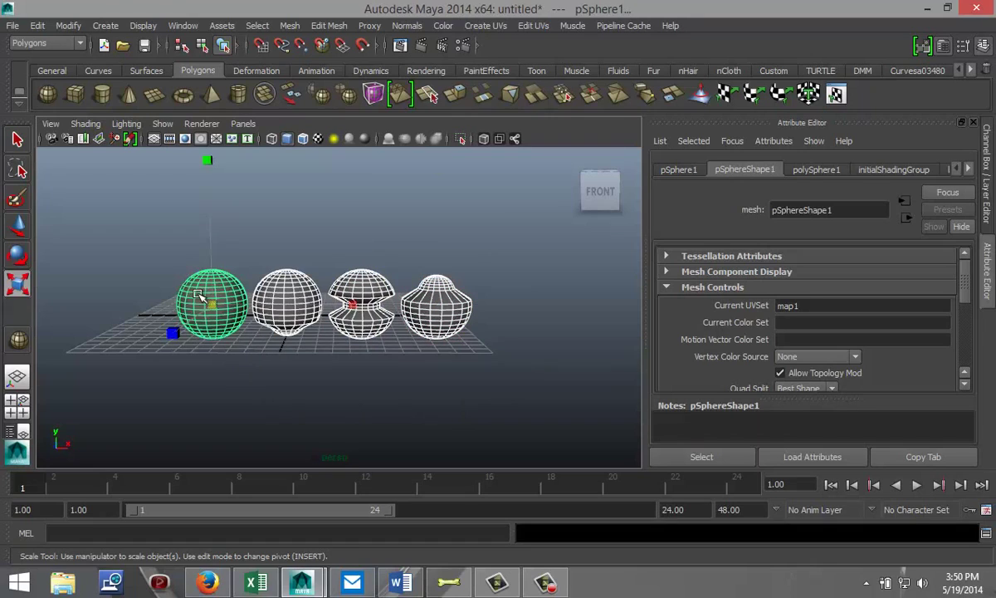
Switch to the Animation menu set, create a Blend Shape deformer from the selected spheres, and display its target weights.
click(82, 45)
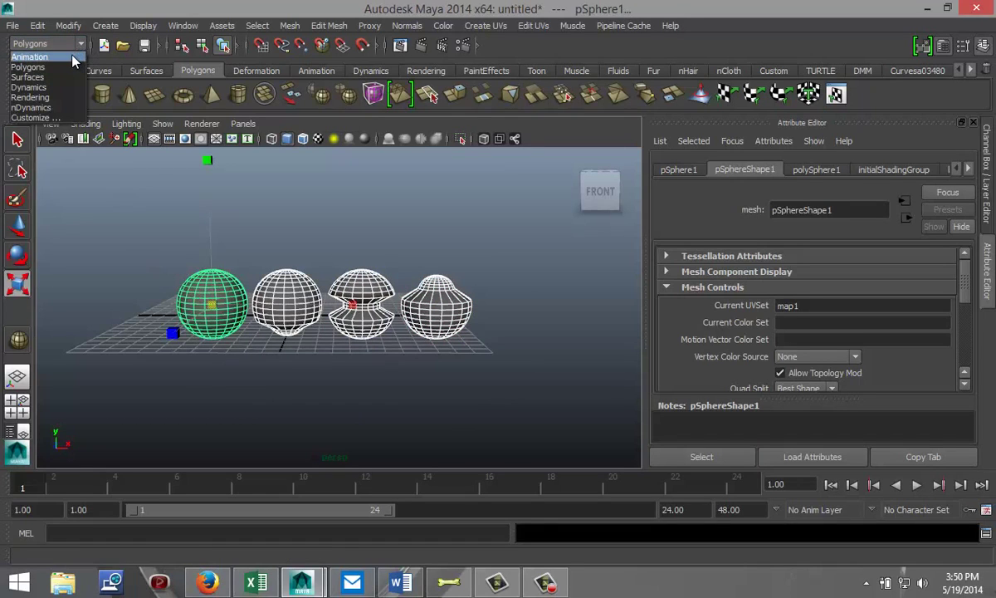
click(73, 58)
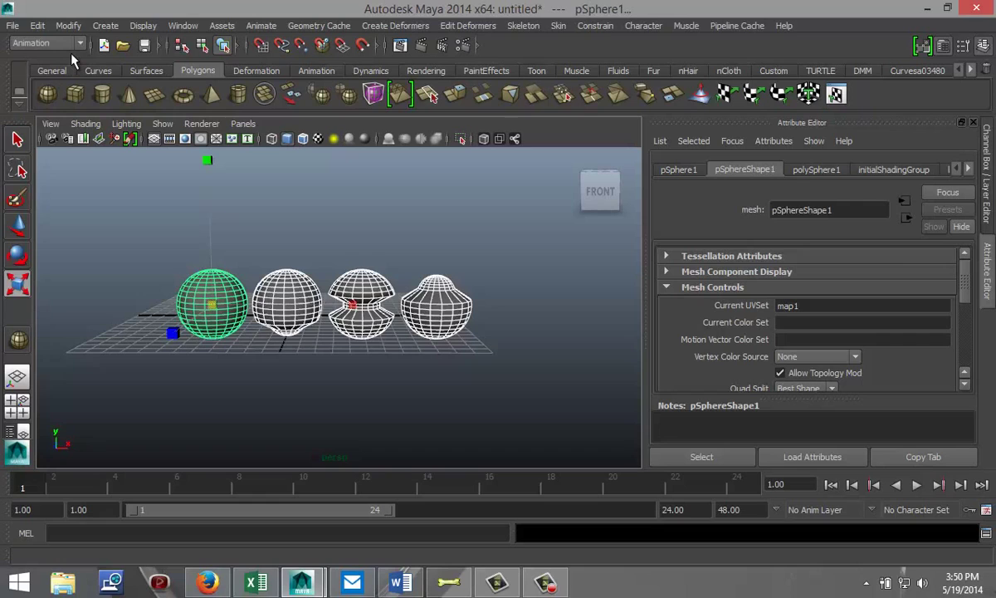
click(413, 27)
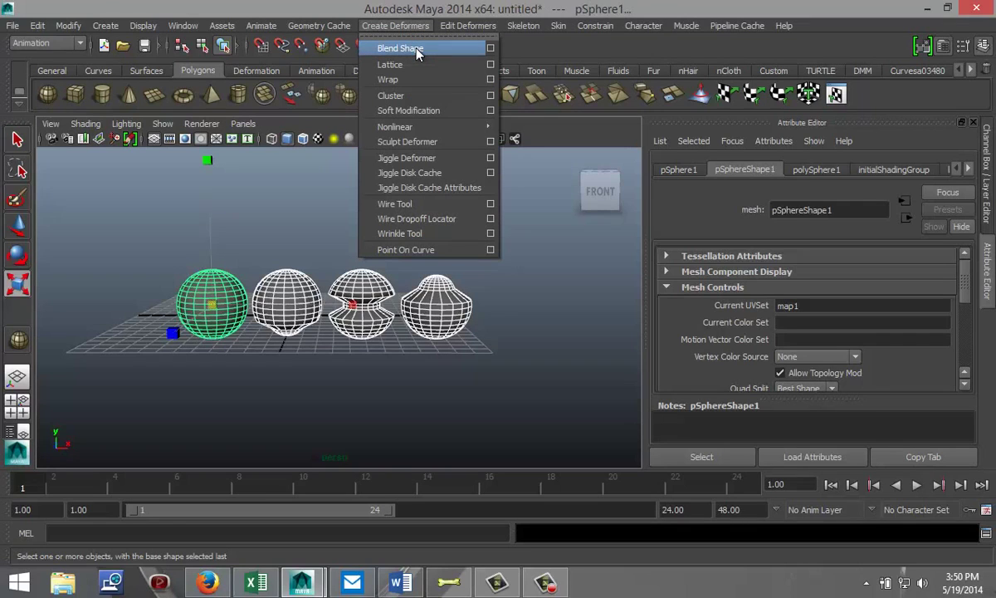
click(418, 49)
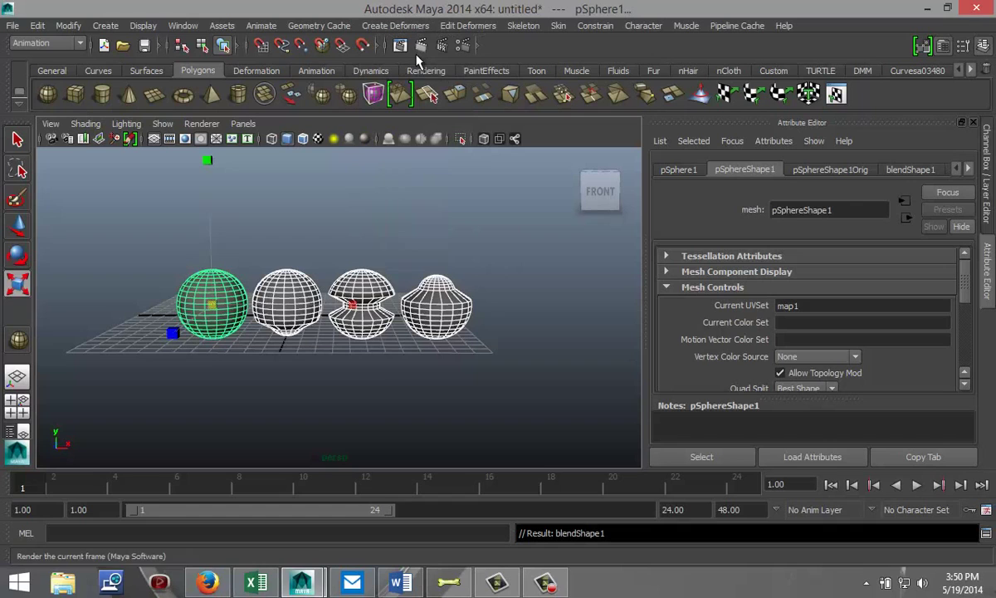
alt+drag(329, 435, 349, 433)
scroll(345, 408, up, 3)
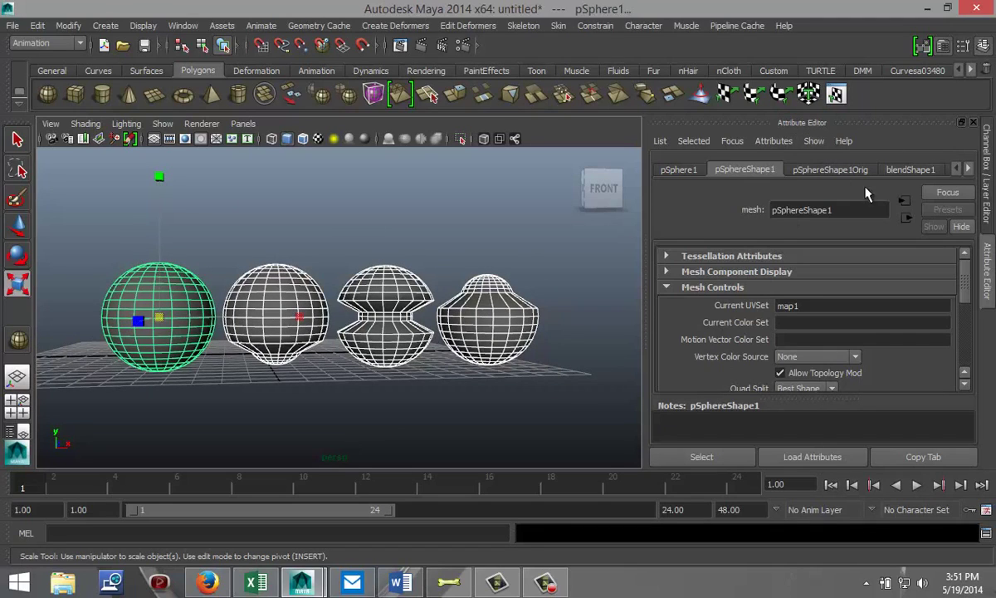
click(913, 170)
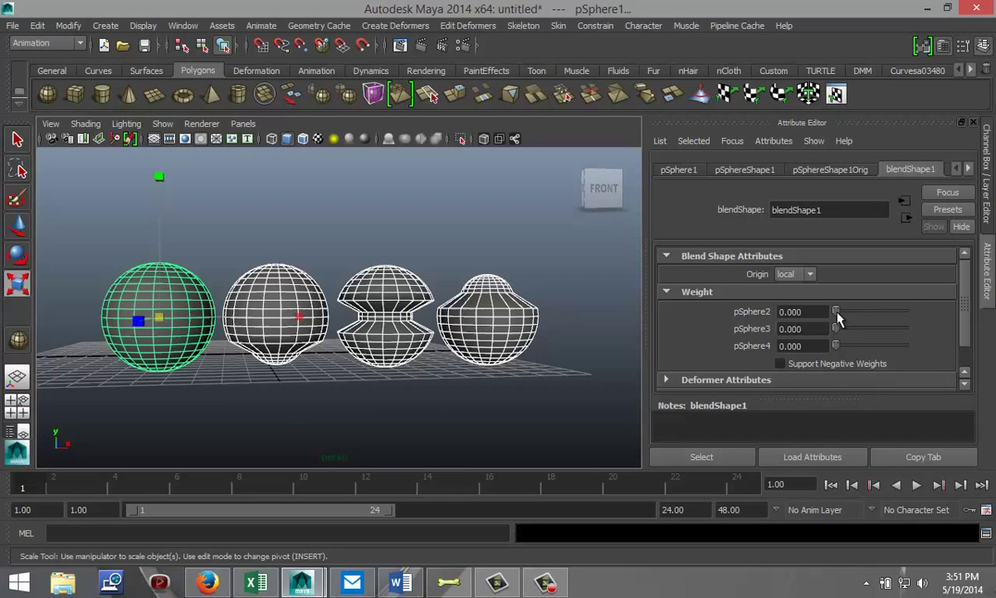
Test the morphs on the base sphere by raising the pSphere2, pSphere3 and pSphere4 weights up to 1, and reset all three to 0.
drag(837, 314, 908, 314)
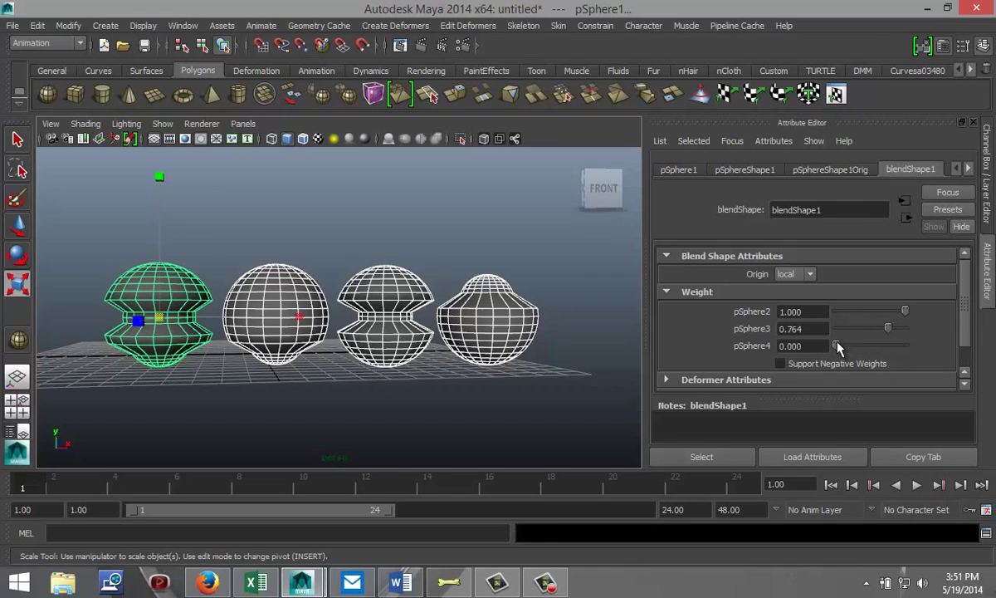
drag(837, 347, 925, 360)
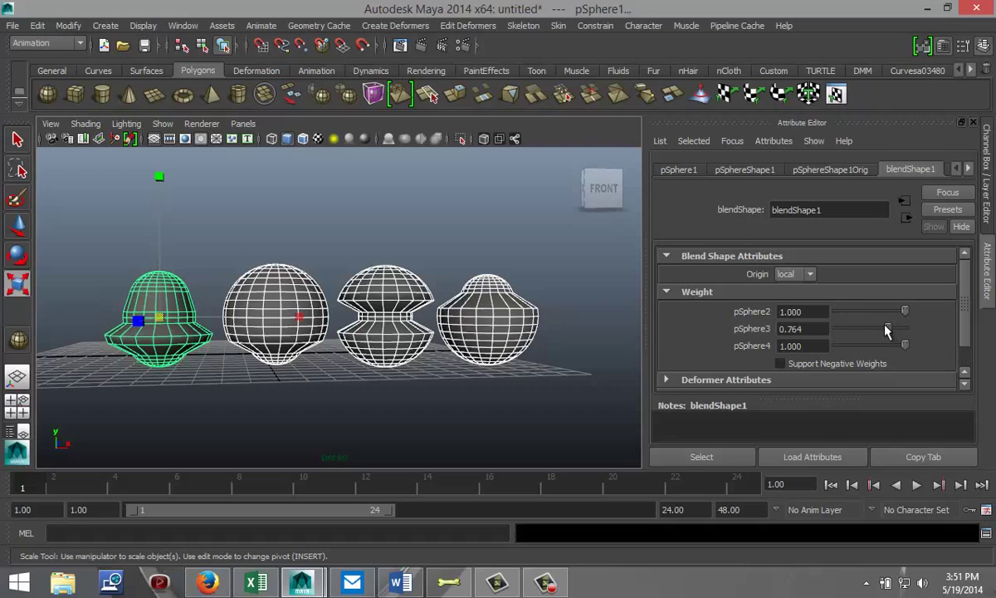
drag(888, 329, 818, 318)
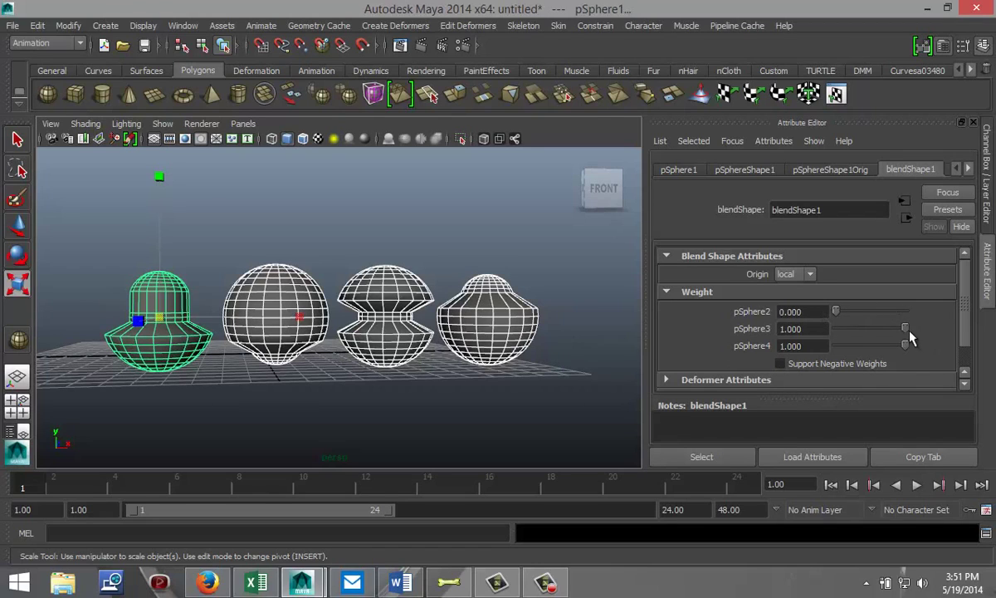
drag(906, 329, 822, 329)
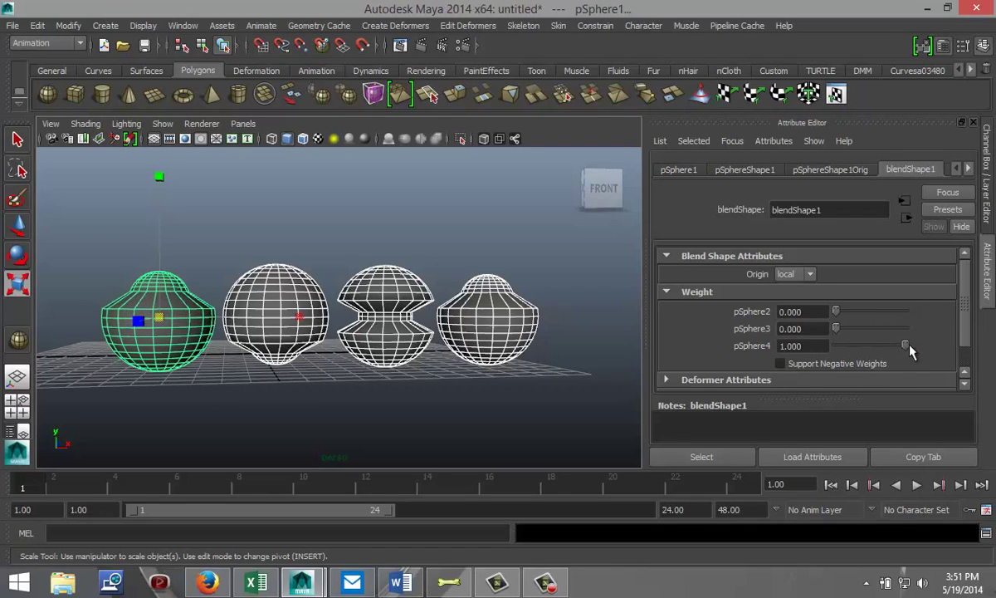
drag(905, 346, 768, 326)
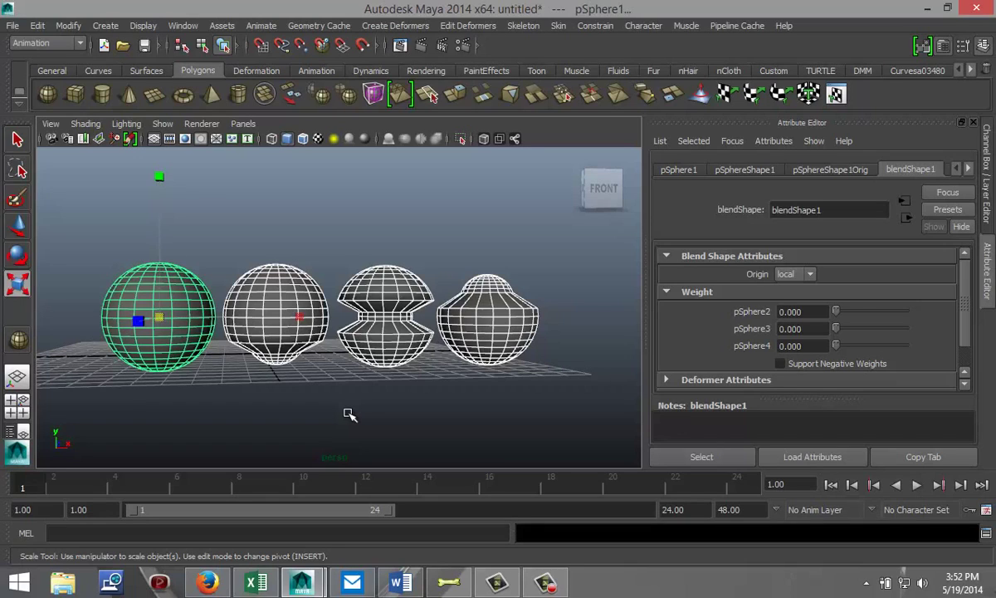
alt+drag(396, 416, 397, 425)
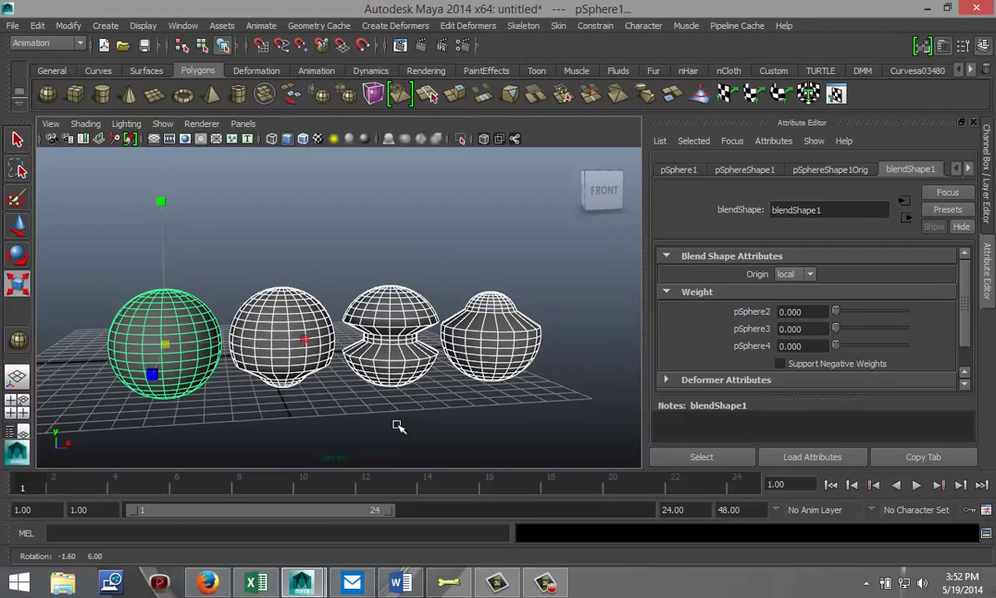